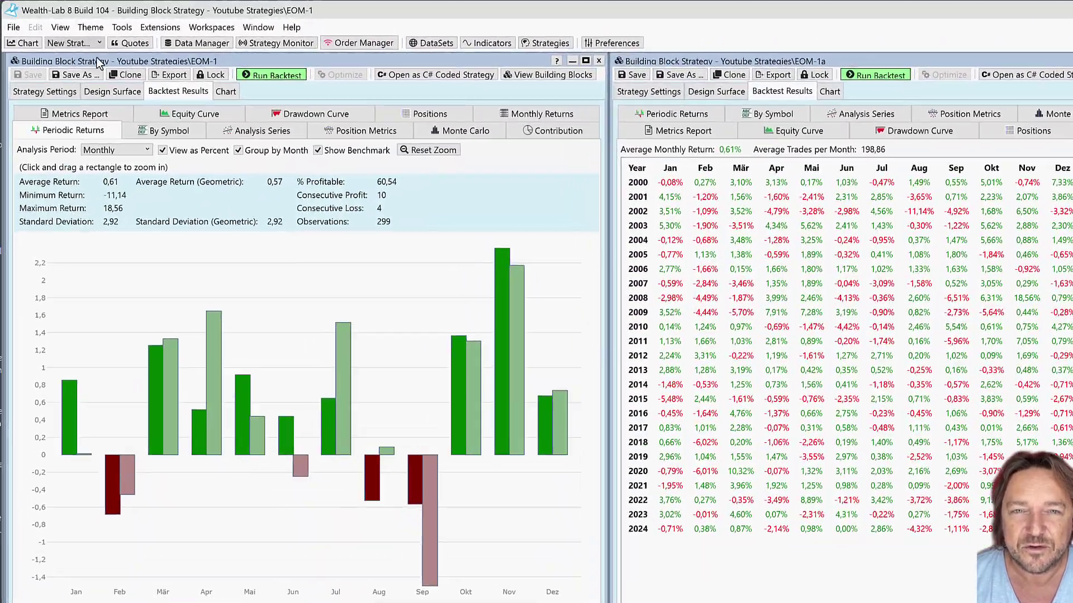
Step: Create a new Building Block strategy and add an Indicator Compare to Value condition to its Buy at Market block
{"action": "left_click", "coordinate": [65, 38]}
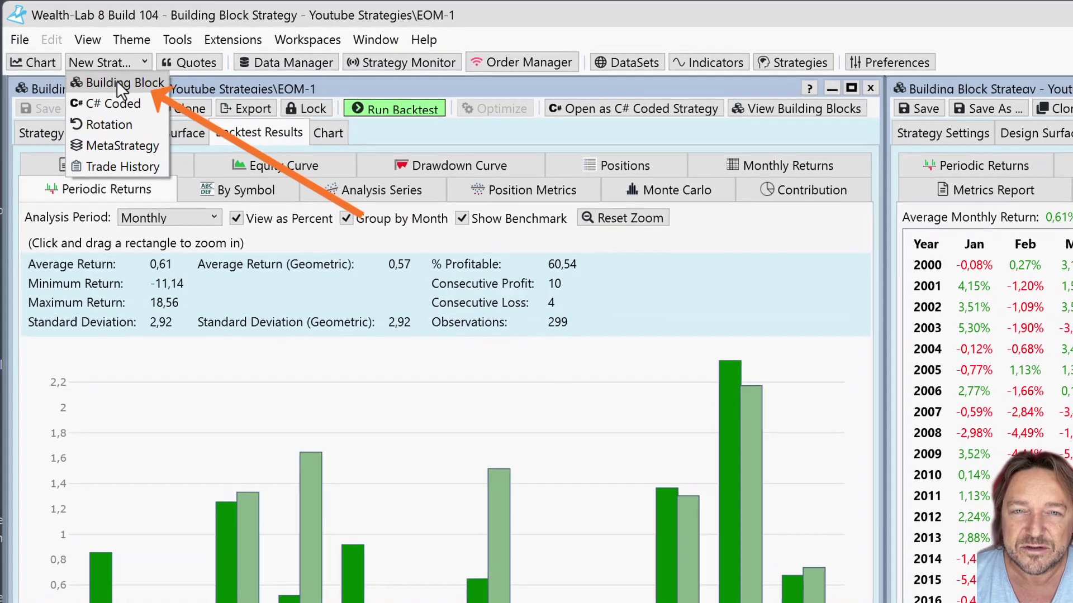
{"action": "left_click", "coordinate": [118, 83]}
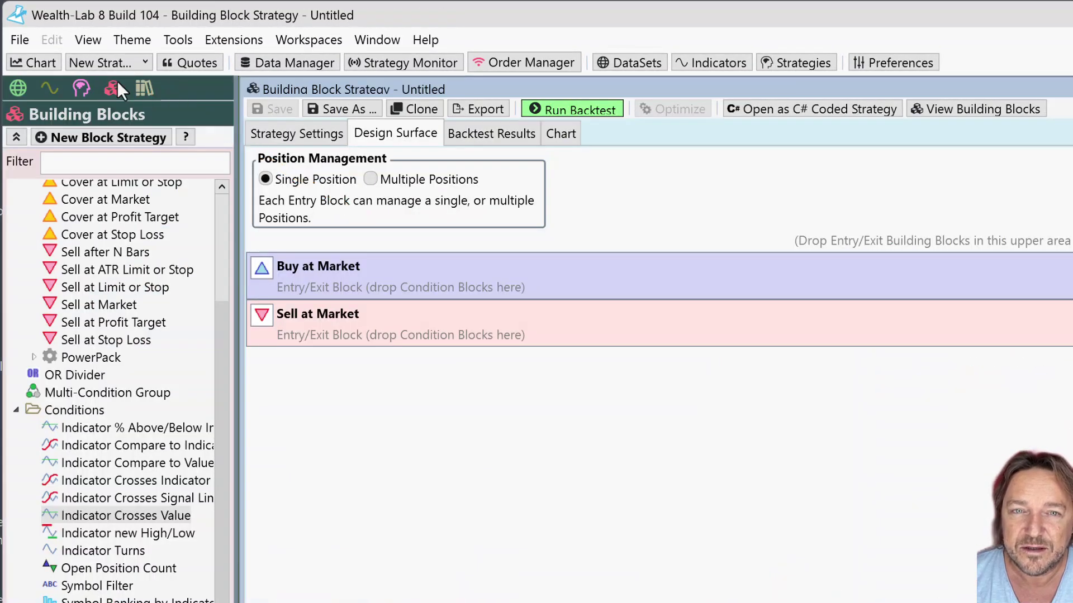
{"action": "left_click_drag", "start_coordinate": [129, 463], "coordinate": [662, 273]}
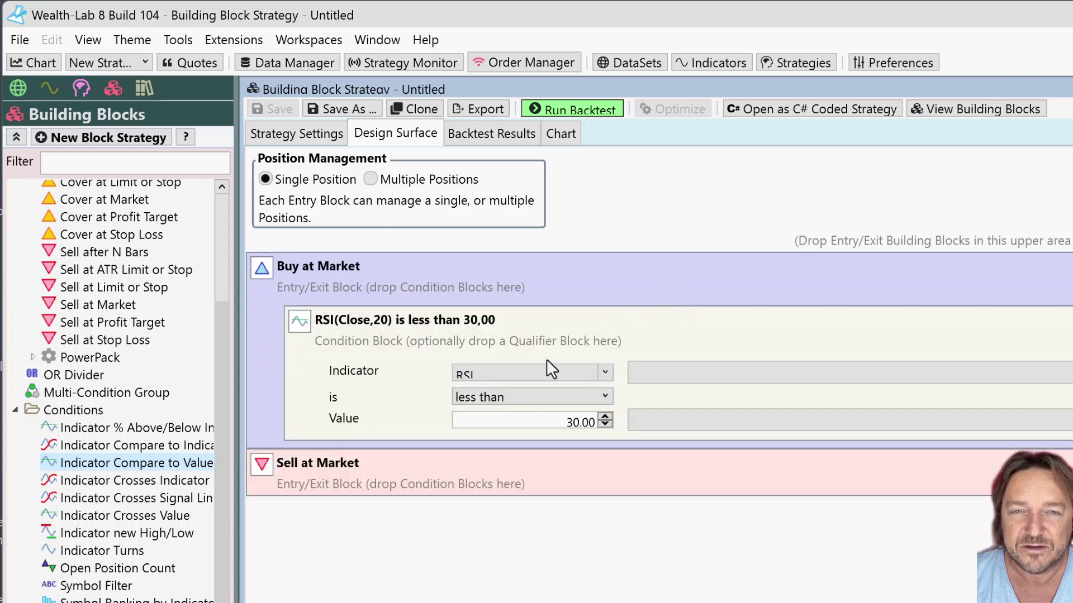
Step: Set the buy condition's indicator to TradingDaysLeft and accept its Monthly scale
{"action": "double_click", "coordinate": [528, 374]}
{"action": "type", "text": "TR"}
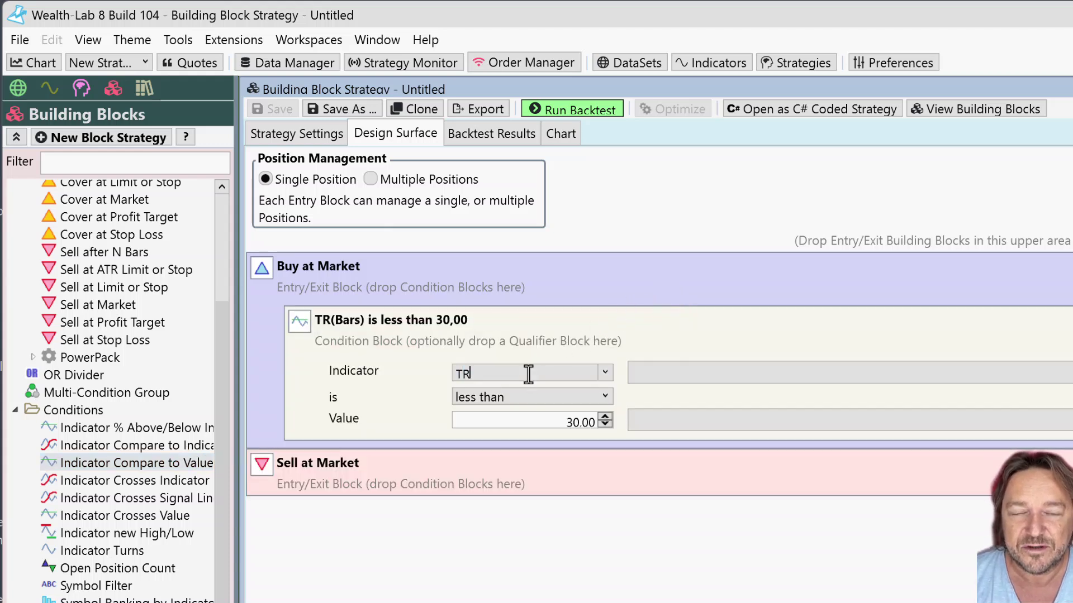
{"action": "type", "text": "adingDaysLeft"}
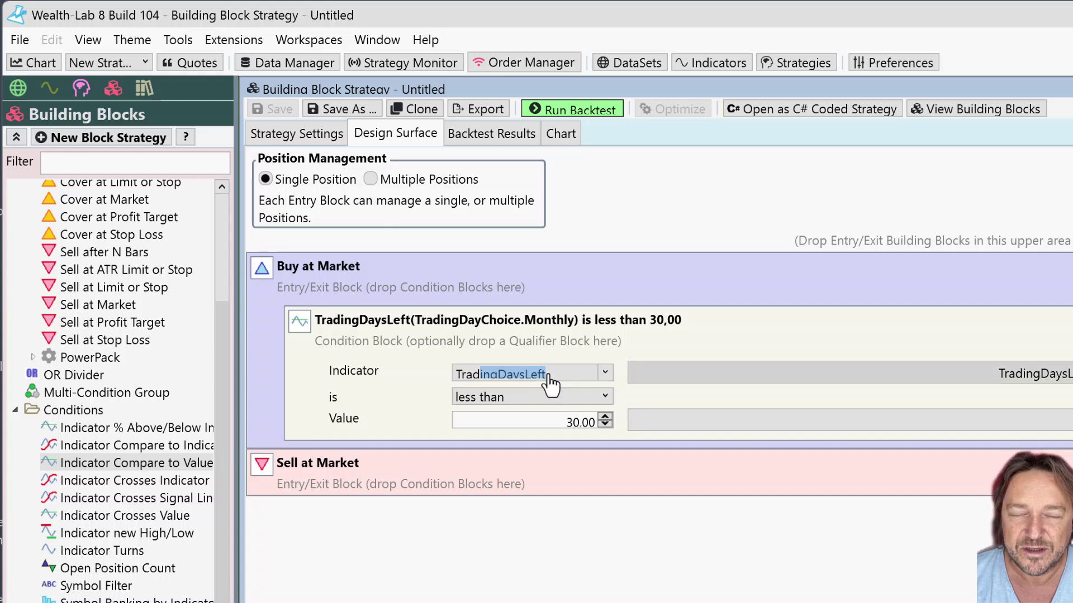
{"action": "left_click", "coordinate": [793, 382]}
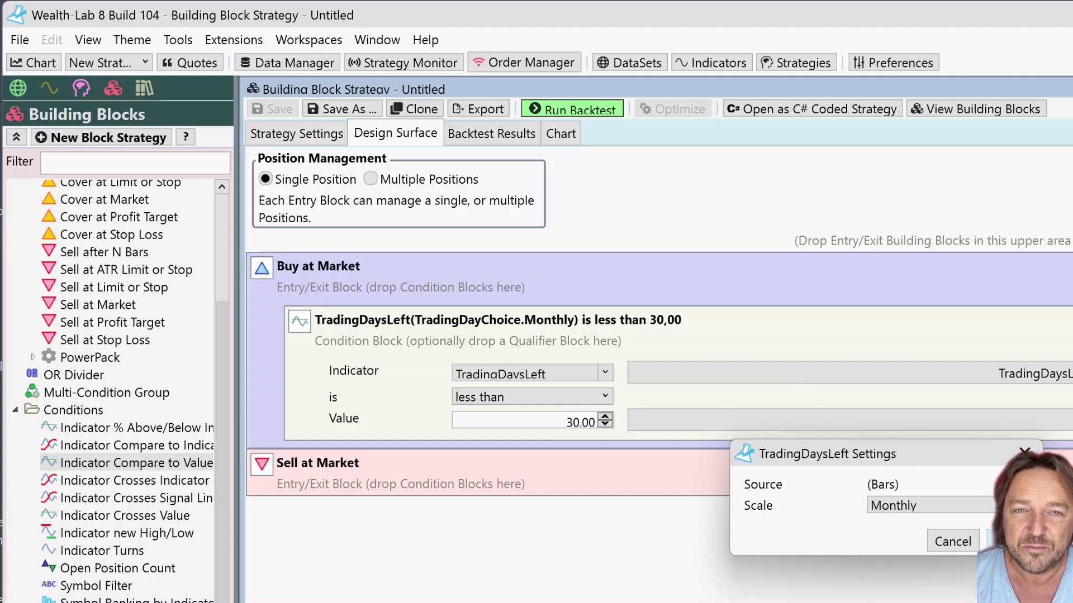
{"action": "left_click", "coordinate": [1008, 542]}
Step: Make the buy condition require TradingDaysLeft to be equal to 5
{"action": "left_click", "coordinate": [550, 397]}
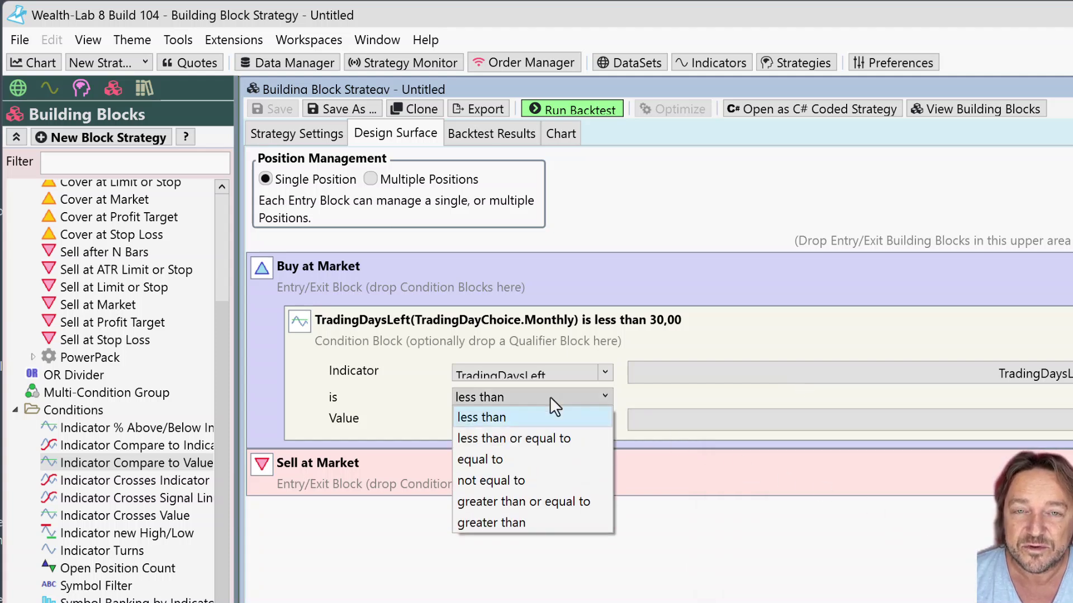
{"action": "left_click", "coordinate": [524, 459]}
{"action": "left_click", "coordinate": [529, 424]}
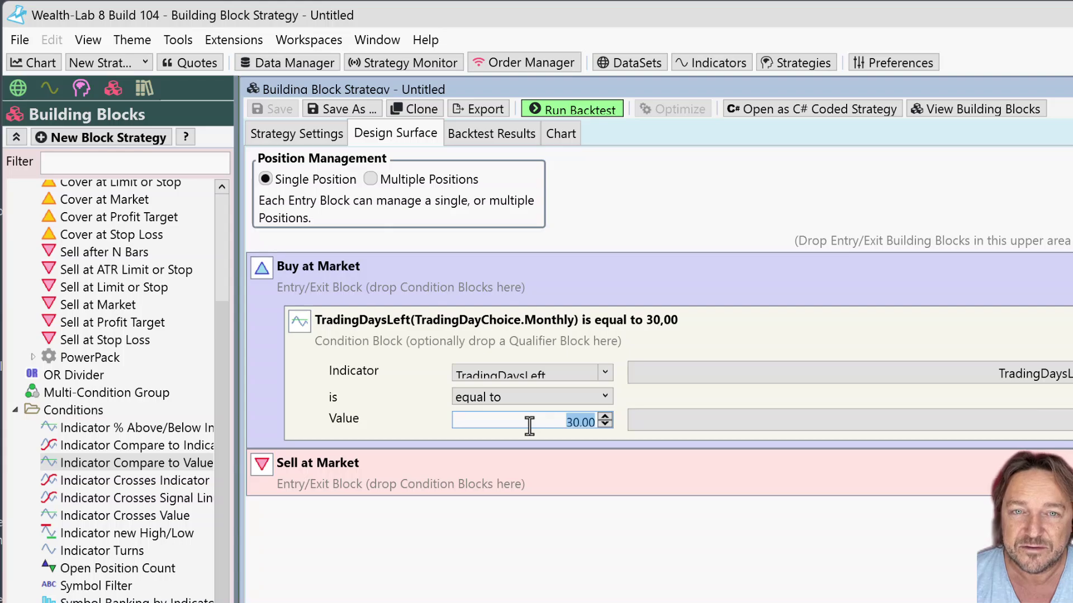
{"action": "type", "text": "5"}
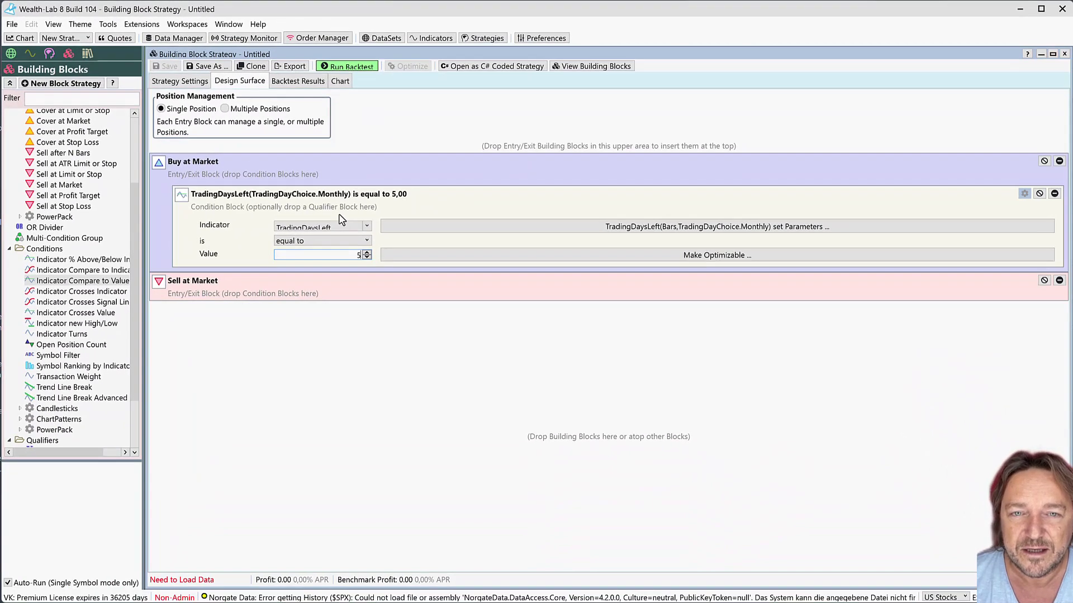
Step: Remove the Sell at Market block and select Sell Next Bar at Market Close among the PowerPack blocks
{"action": "left_click", "coordinate": [1059, 281]}
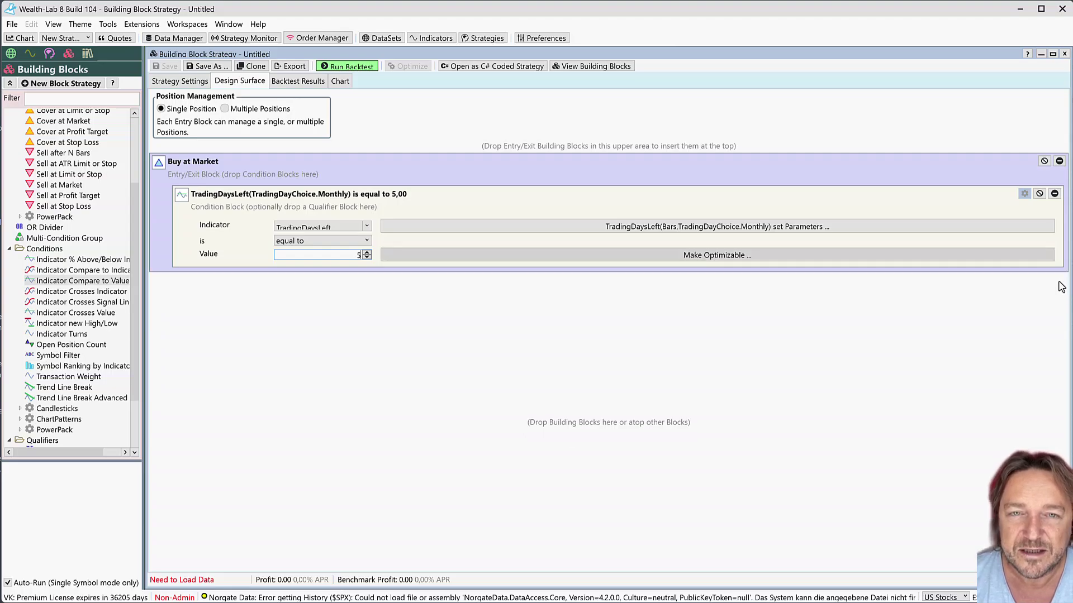
{"action": "left_click", "coordinate": [20, 218]}
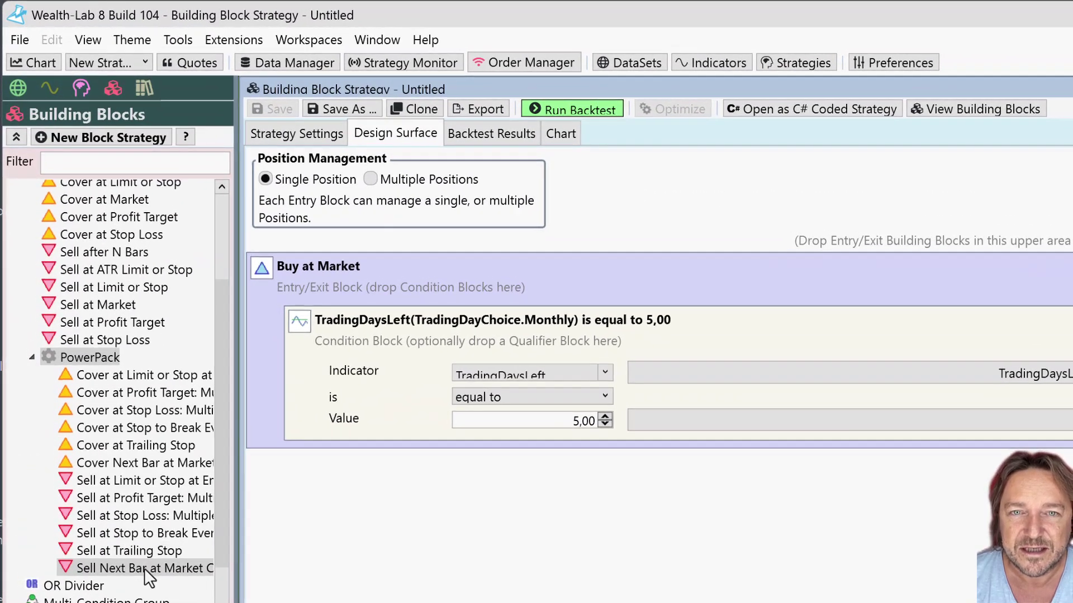
{"action": "left_click", "coordinate": [144, 568]}
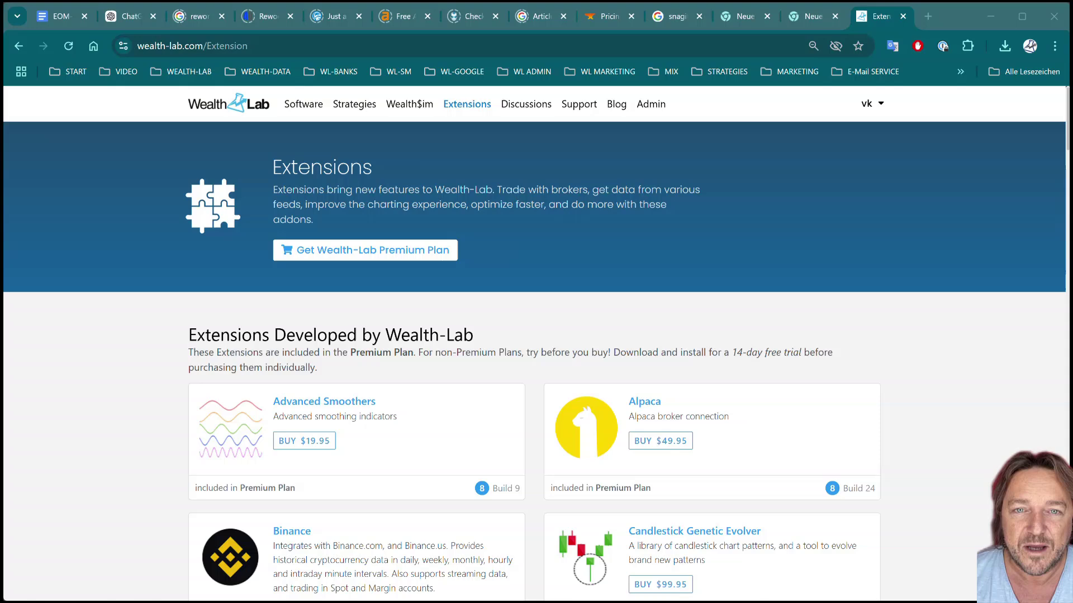
Step: In the web browser, find Power Pack among the Wealth-Lab extensions and examine the features on its detail page
{"action": "scroll", "coordinate": [536, 363], "scroll_direction": "down", "scroll_amount": 5}
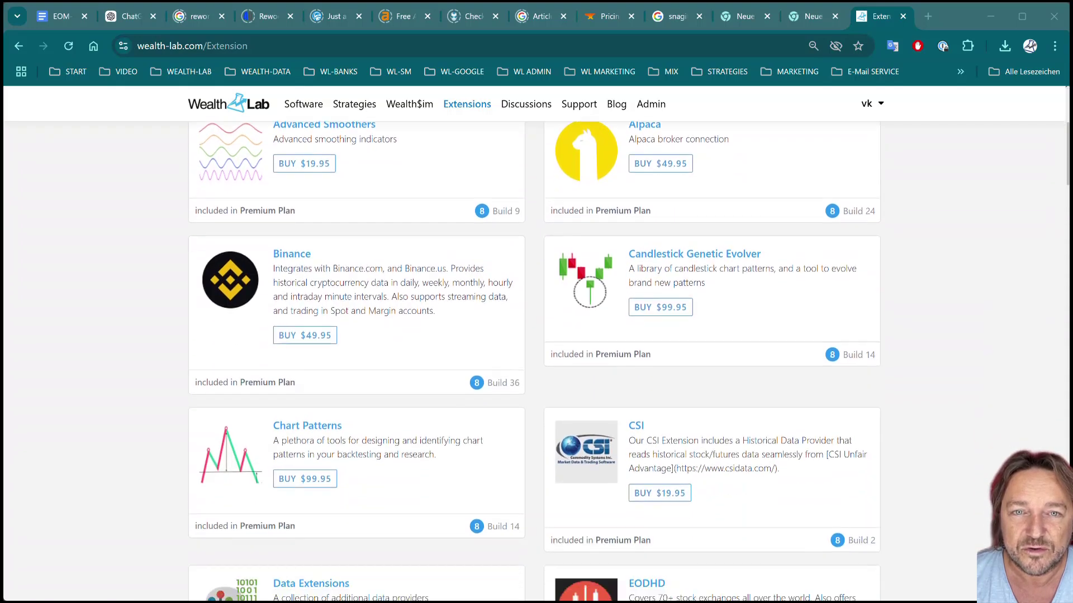
{"action": "scroll", "coordinate": [537, 363], "scroll_direction": "down", "scroll_amount": 10}
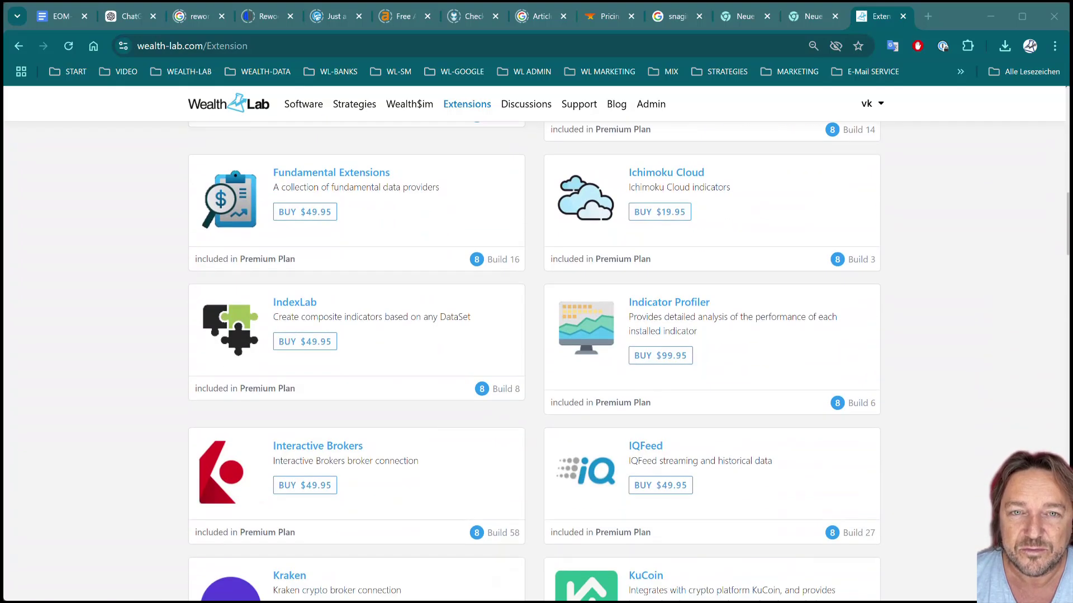
{"action": "scroll", "coordinate": [536, 363], "scroll_direction": "down", "scroll_amount": 3}
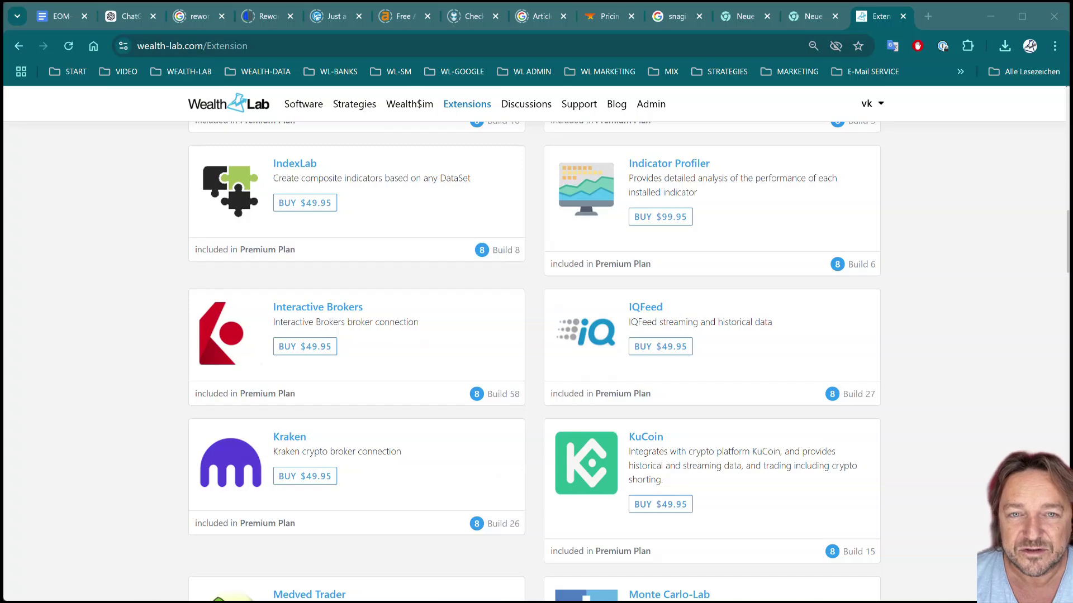
{"action": "scroll", "coordinate": [536, 363], "scroll_direction": "down", "scroll_amount": 6}
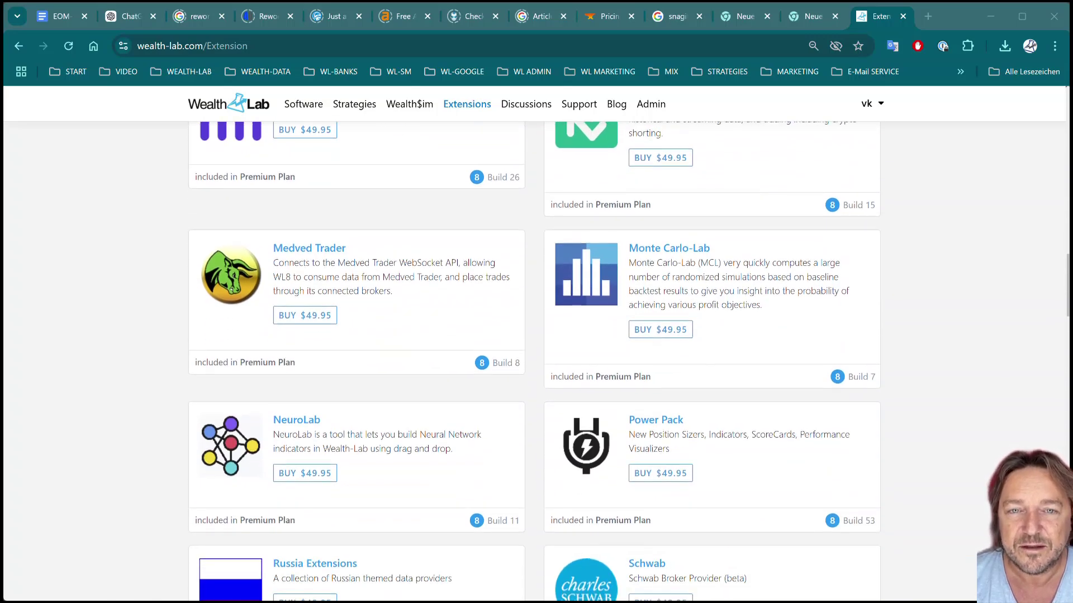
{"action": "left_click", "coordinate": [655, 420]}
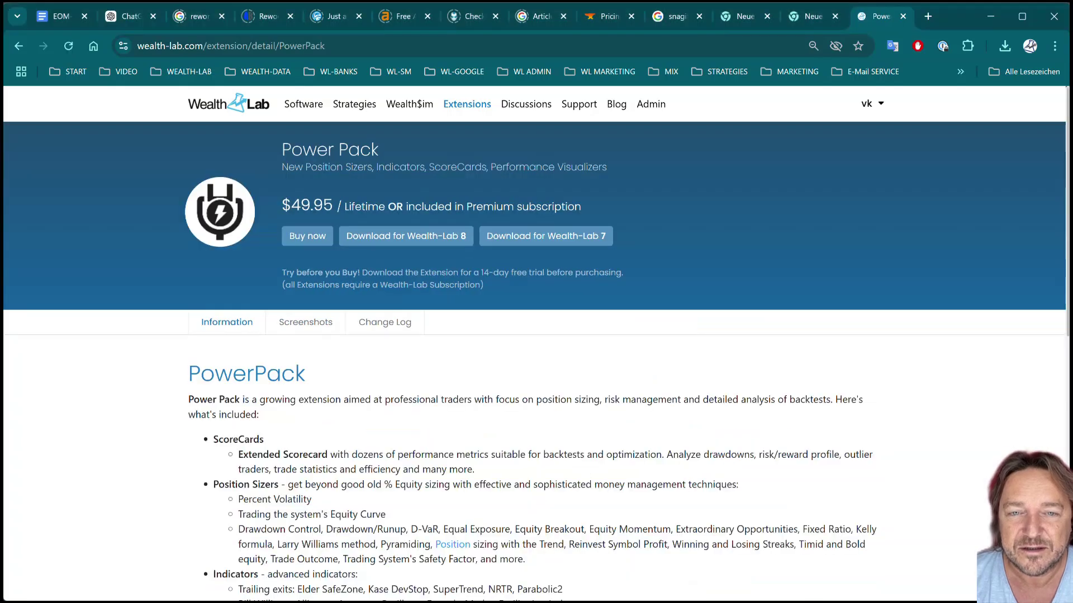
{"action": "scroll", "coordinate": [536, 363], "scroll_direction": "down", "scroll_amount": 1}
{"action": "scroll", "coordinate": [536, 361], "scroll_direction": "down", "scroll_amount": 1}
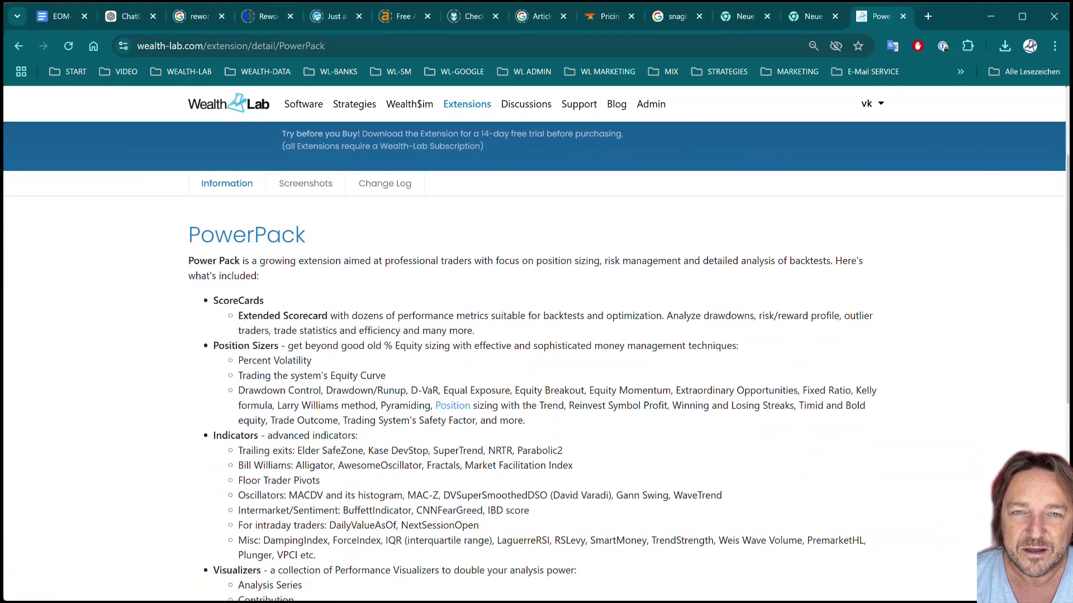
{"action": "scroll", "coordinate": [536, 361], "scroll_direction": "down", "scroll_amount": 1}
{"action": "scroll", "coordinate": [536, 361], "scroll_direction": "down", "scroll_amount": 1}
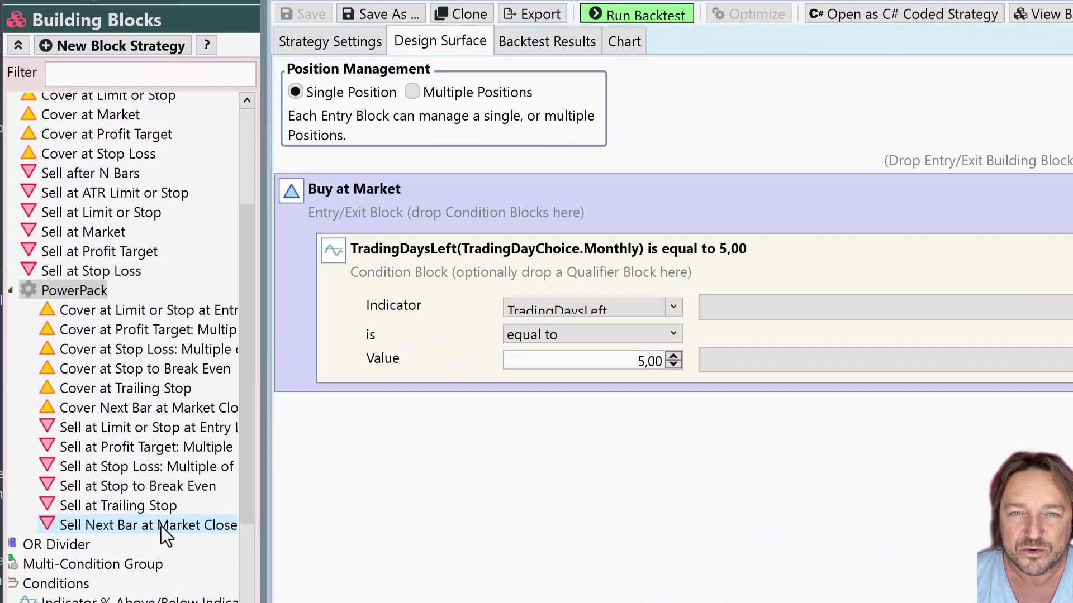
Step: In Wealth-Lab, add a Sell Next Bar at Market Close block below the buy block and give it an Indicator Compare to Value condition
{"action": "left_click_drag", "start_coordinate": [161, 527], "coordinate": [424, 453]}
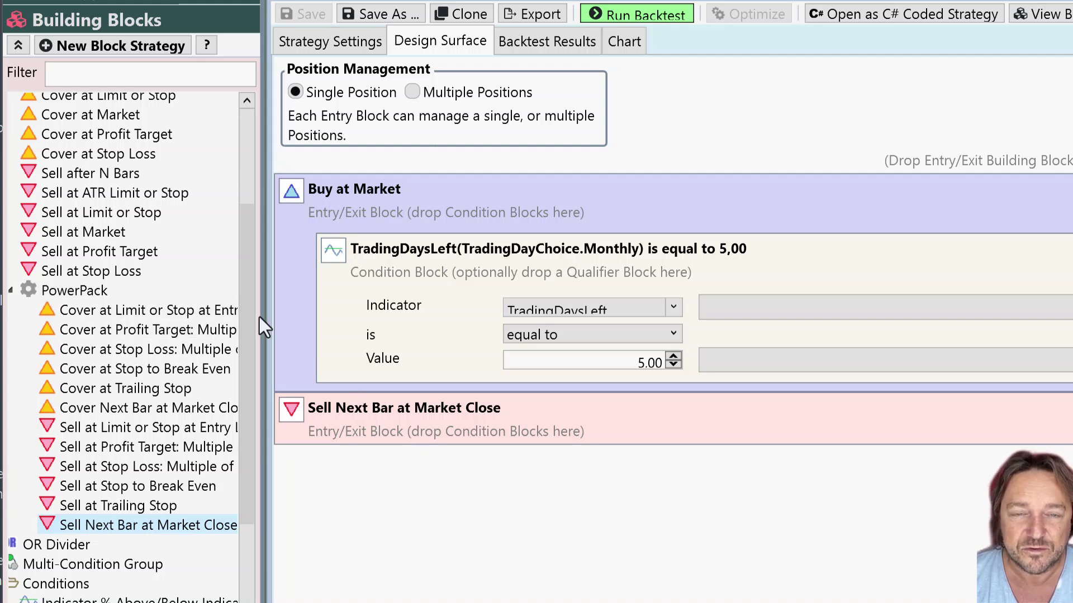
{"action": "left_click_drag", "start_coordinate": [249, 325], "coordinate": [250, 421]}
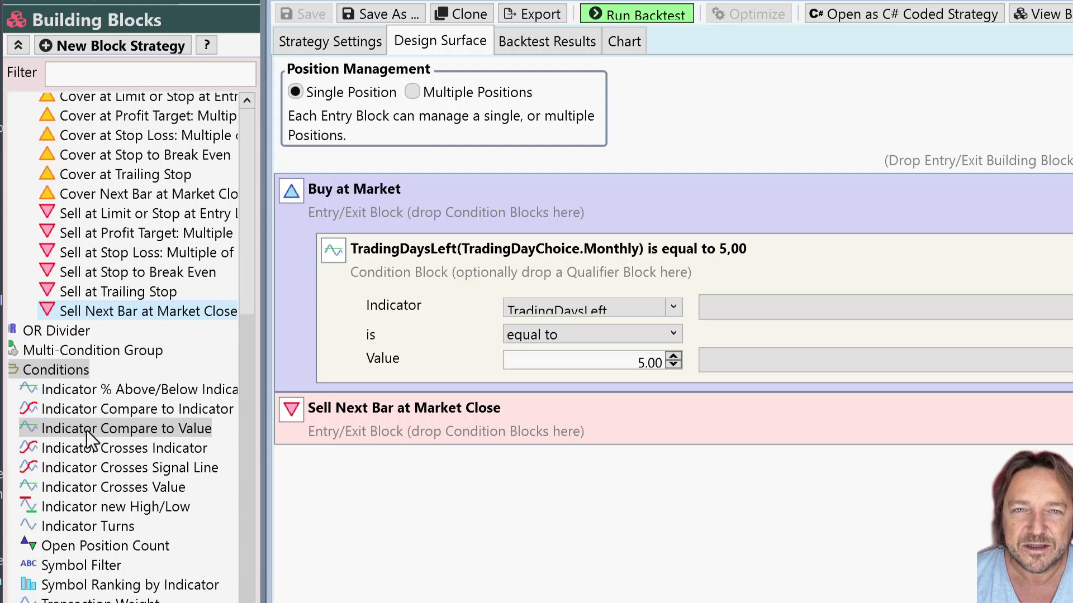
{"action": "left_click_drag", "start_coordinate": [86, 431], "coordinate": [629, 441]}
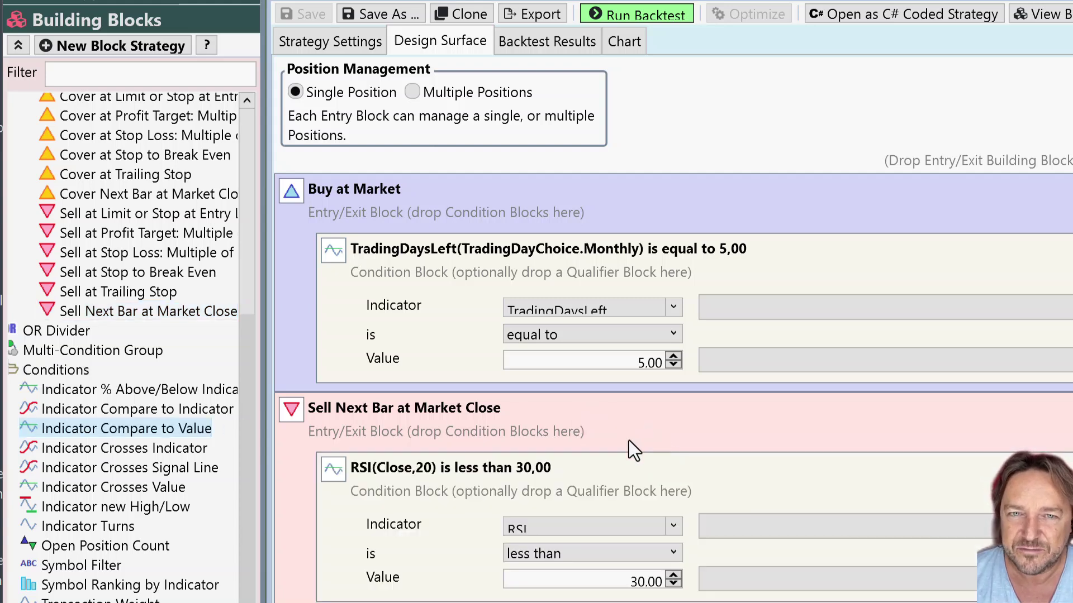
Step: Set the sell condition's indicator to TradingDaysSince and accept its Monthly scale
{"action": "left_click", "coordinate": [551, 529]}
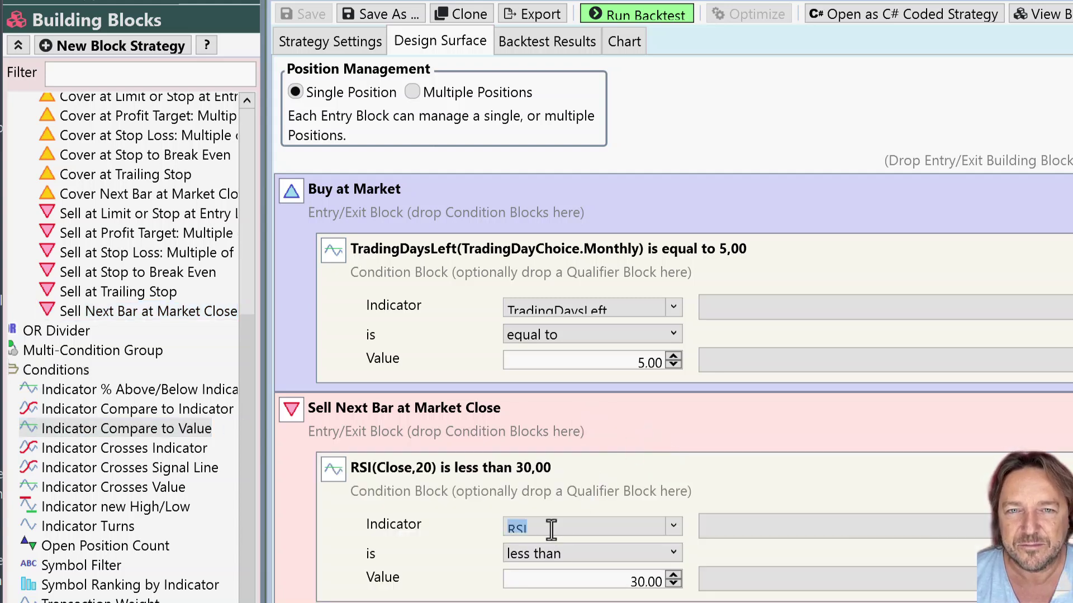
{"action": "type", "text": "TradingDaysLeft"}
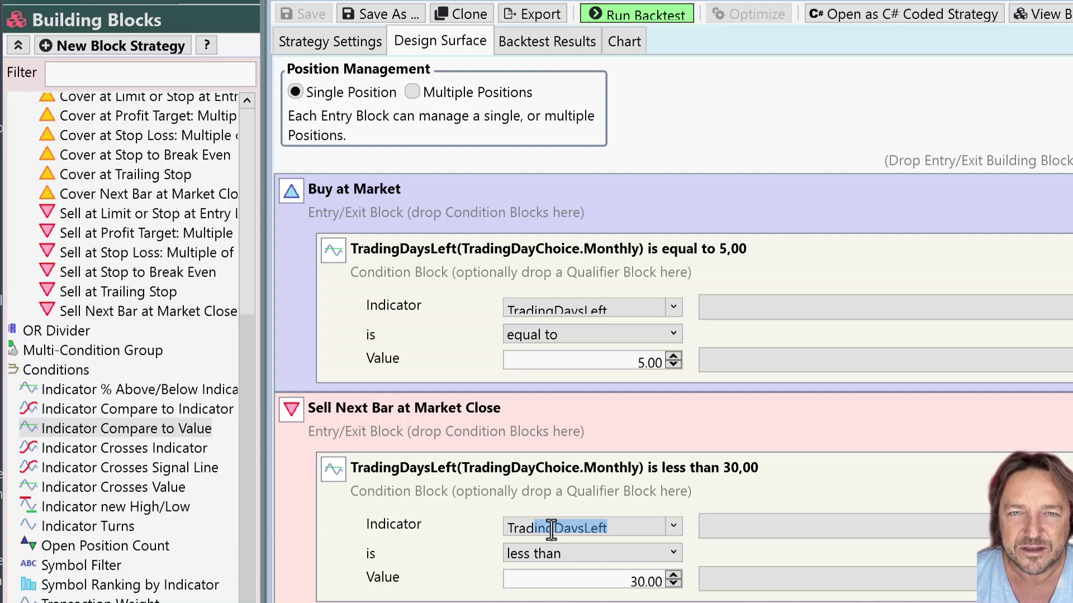
{"action": "key", "text": "Down"}
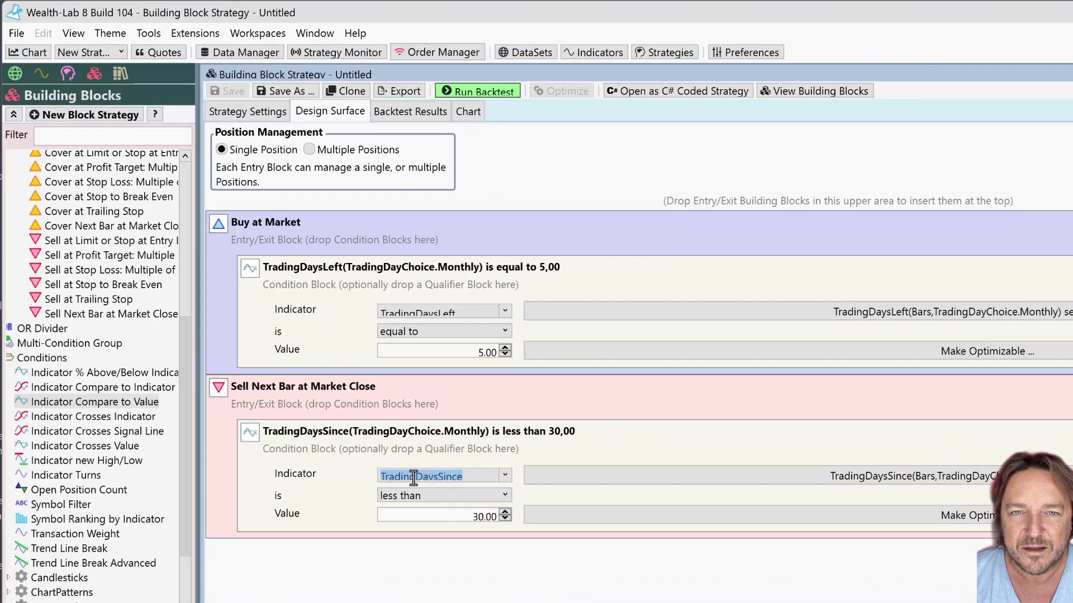
{"action": "left_click", "coordinate": [810, 476]}
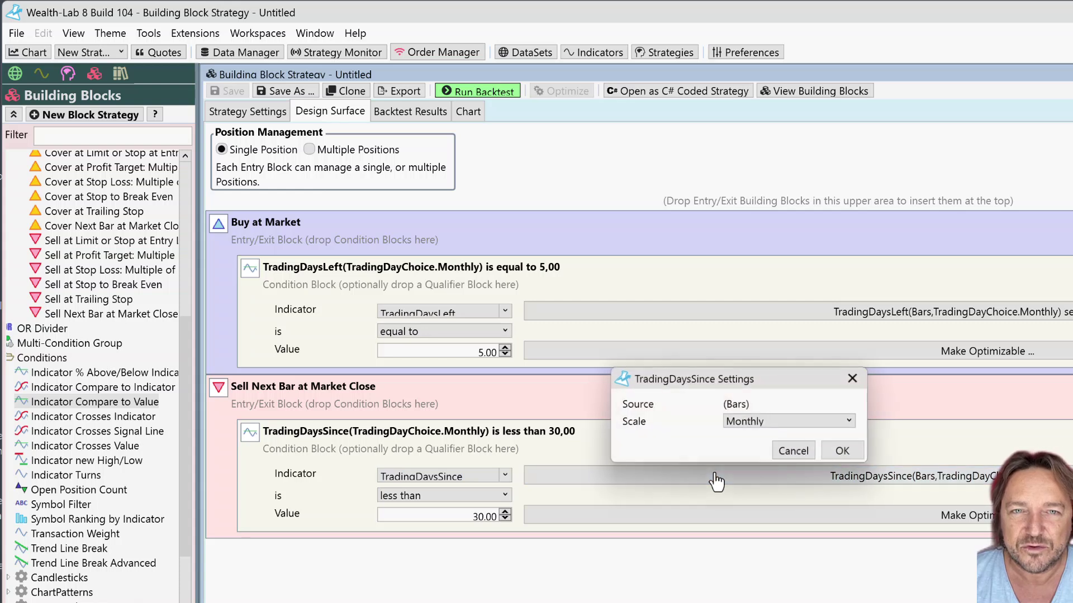
{"action": "left_click", "coordinate": [844, 454]}
Step: Make the sell condition require TradingDaysSince to be equal to 2
{"action": "left_click", "coordinate": [451, 494]}
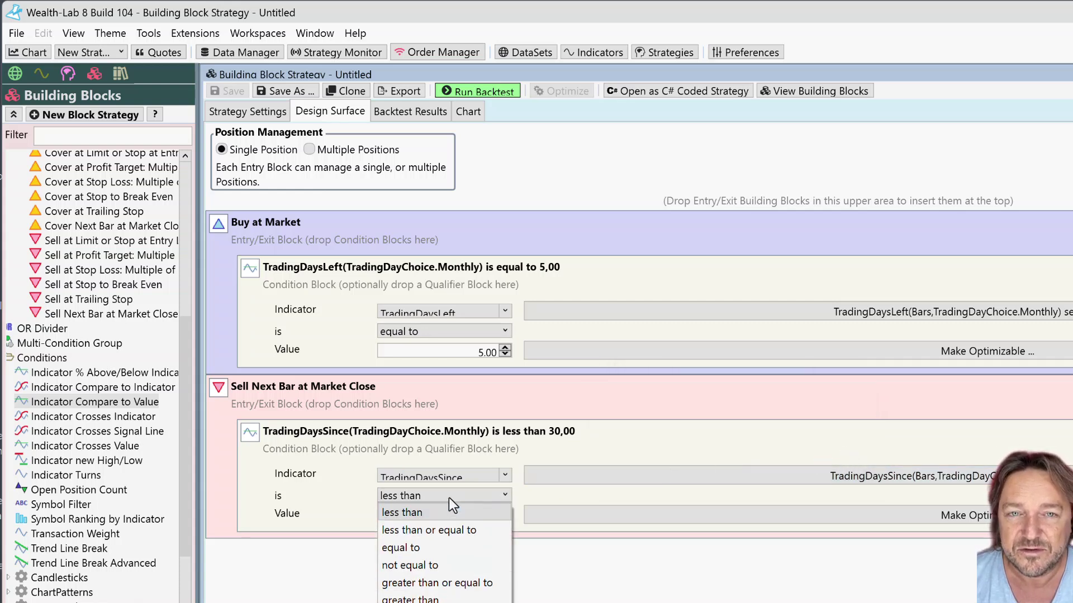
{"action": "left_click", "coordinate": [428, 555]}
{"action": "left_click", "coordinate": [438, 516]}
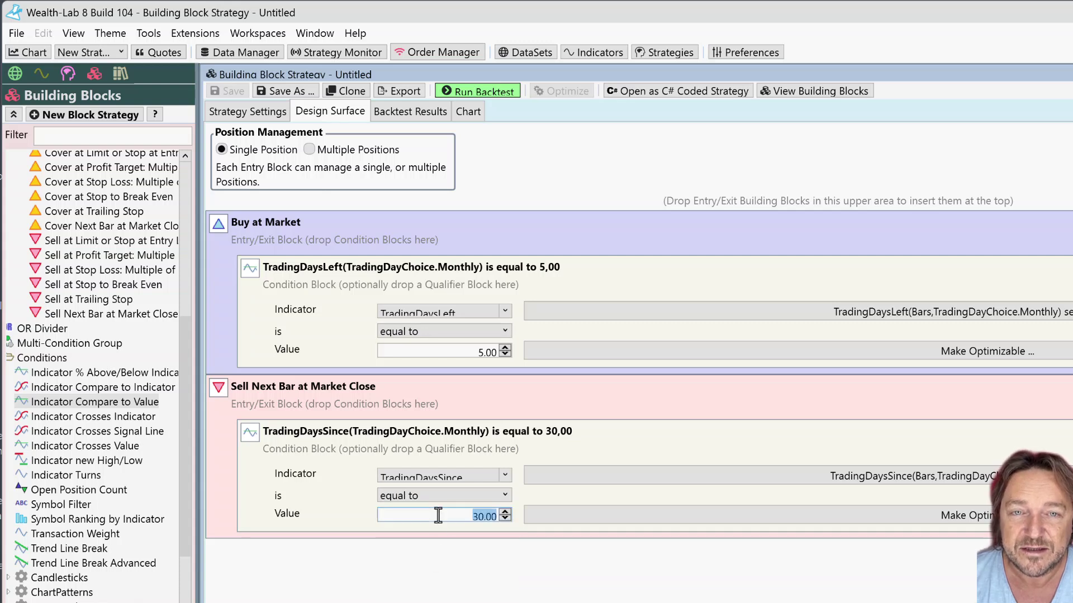
{"action": "type", "text": "2"}
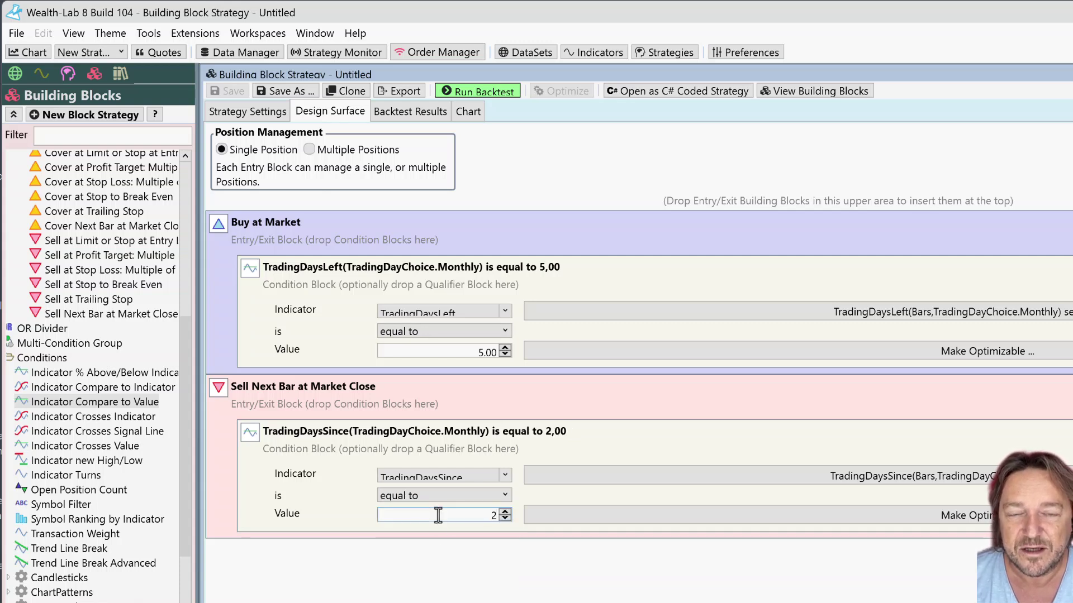